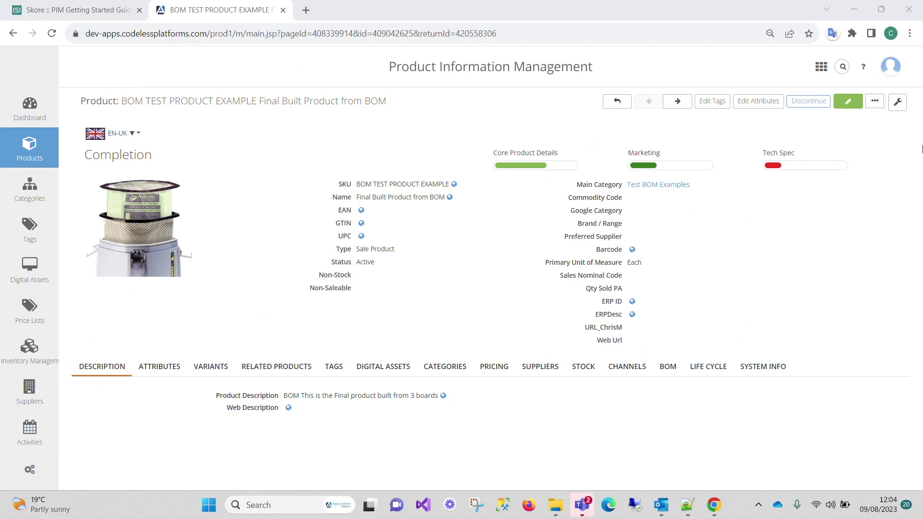
Check the Skore guide on adding and editing fields, and open the product view page for design.
left_click(903, 108)
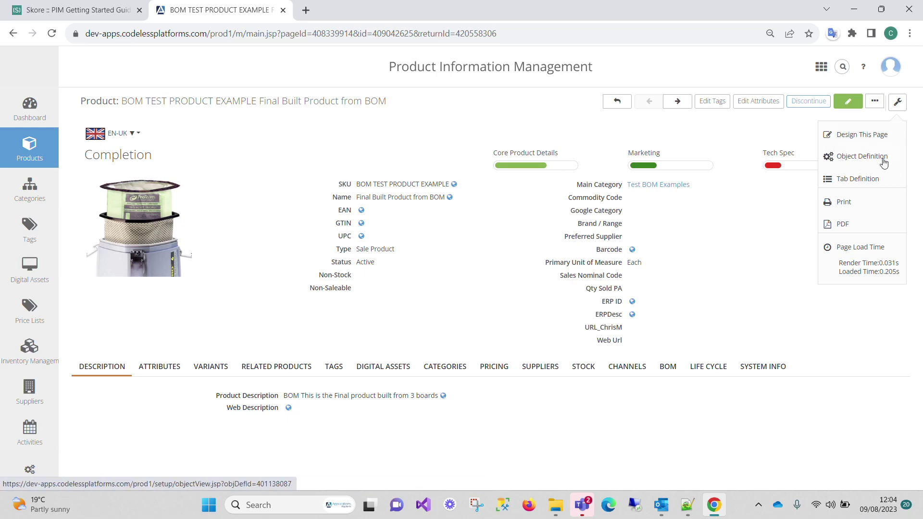
left_click(77, 10)
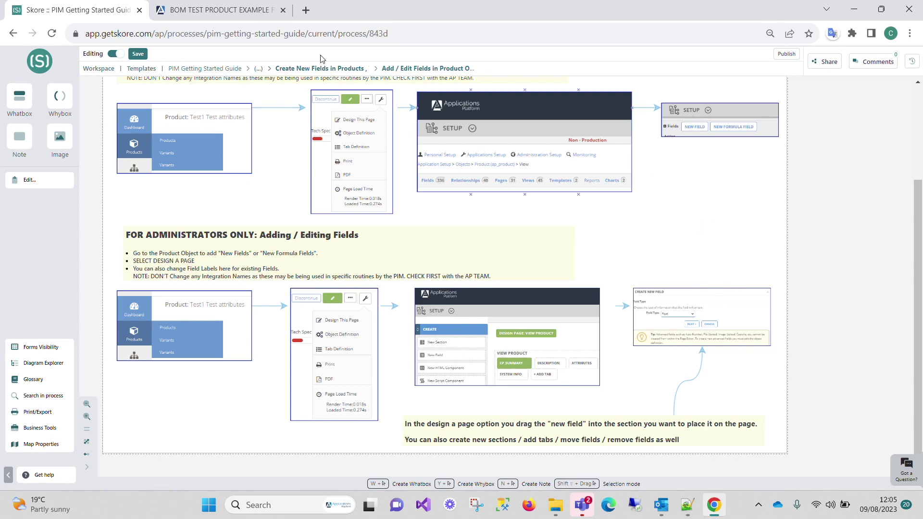
mouse_move(235, 6)
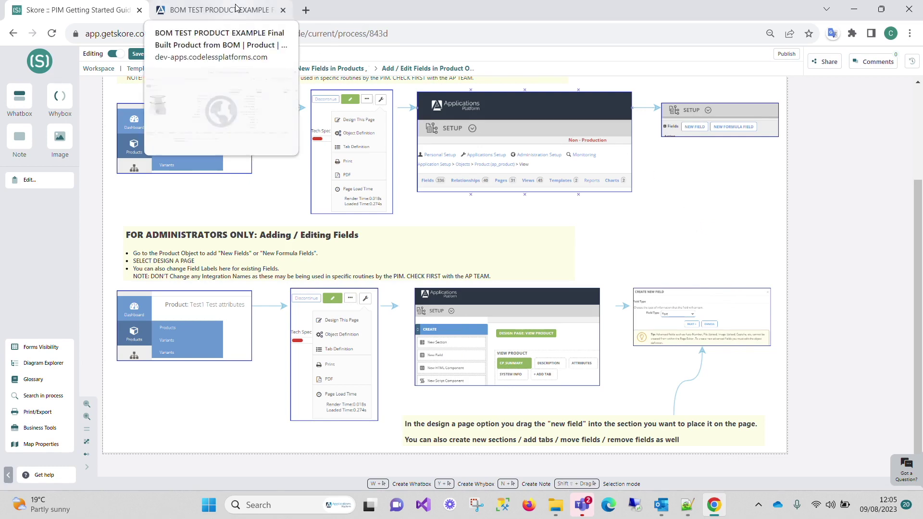
left_click(235, 6)
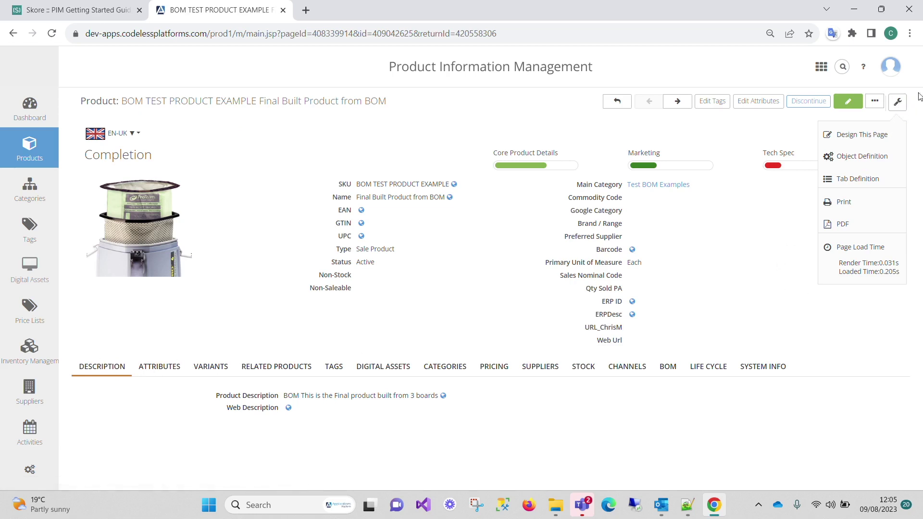
left_click(873, 136)
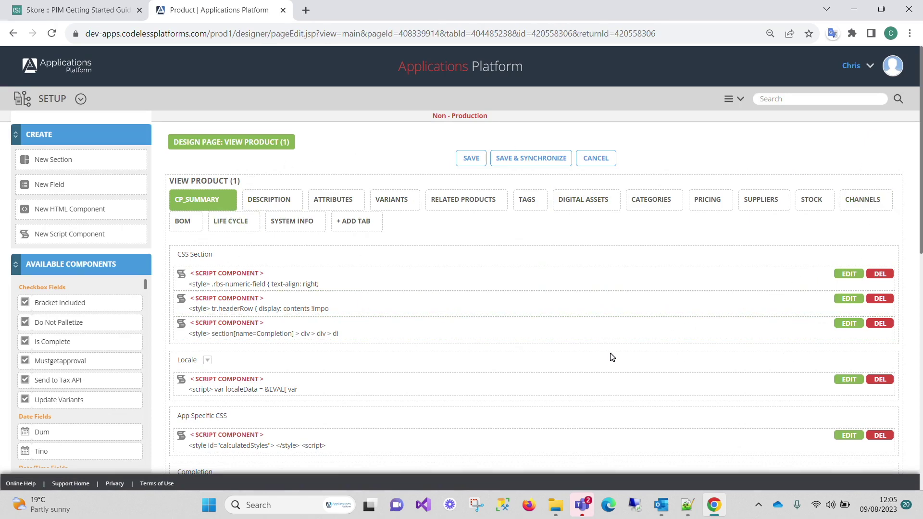
Examine the layout of the product page's tabs, from Description through Channels.
left_click(269, 201)
left_click(358, 201)
left_click(392, 200)
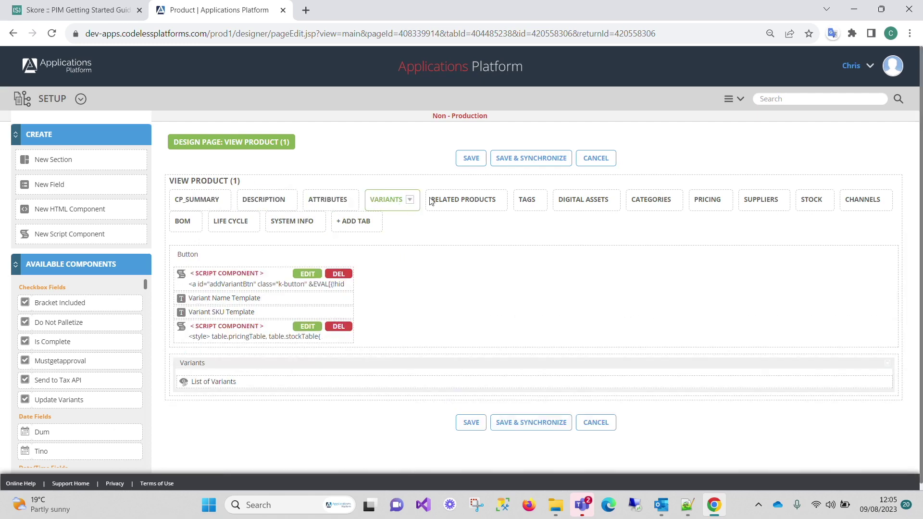
left_click(455, 202)
left_click(530, 199)
left_click(583, 200)
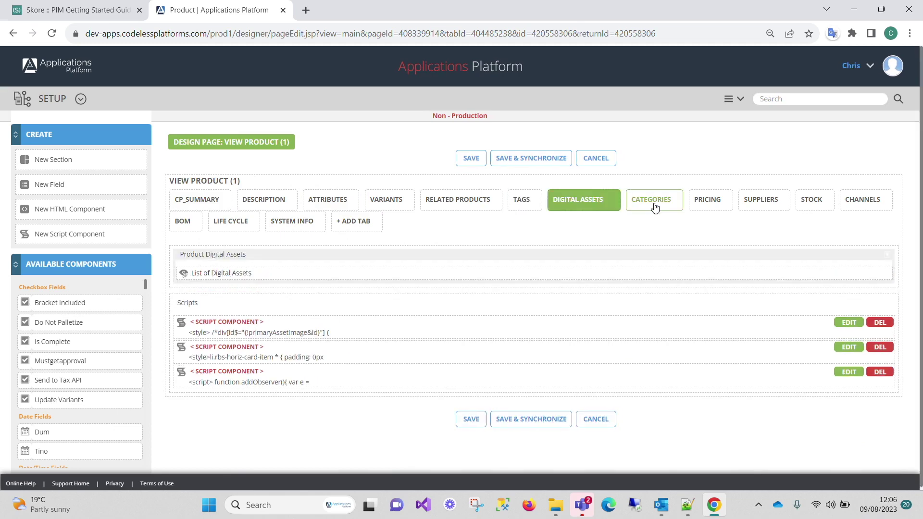
left_click(657, 205)
left_click(720, 203)
left_click(764, 202)
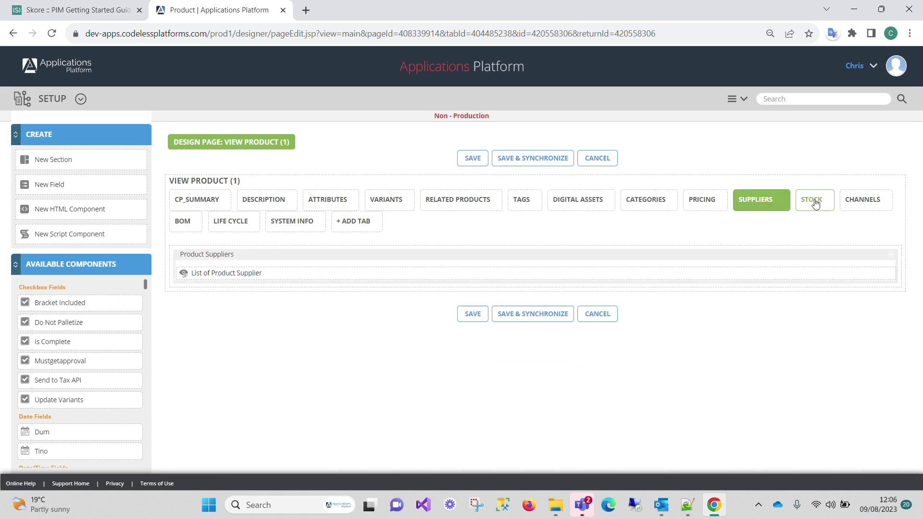
left_click(811, 203)
left_click(881, 204)
Add a new tab to the product page and insert a new section above Dynamic Attributes Description on the Description tab.
left_click(358, 224)
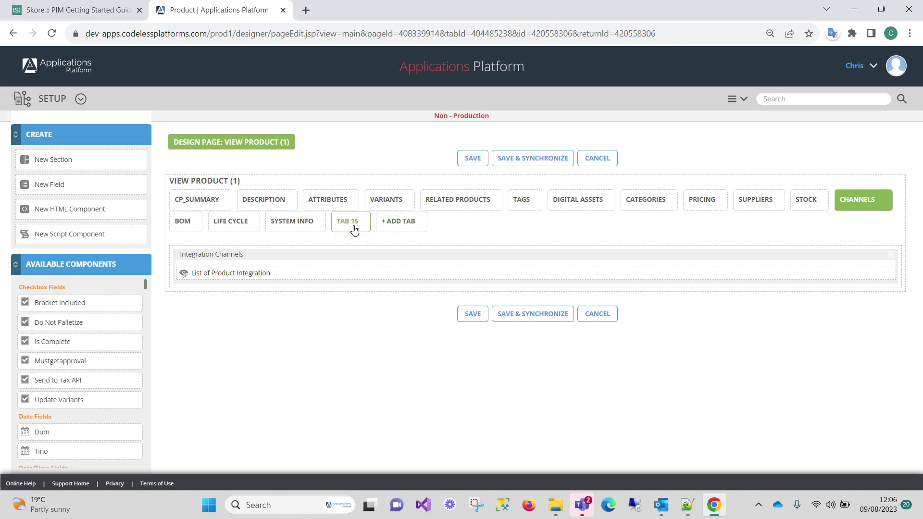
left_click(275, 205)
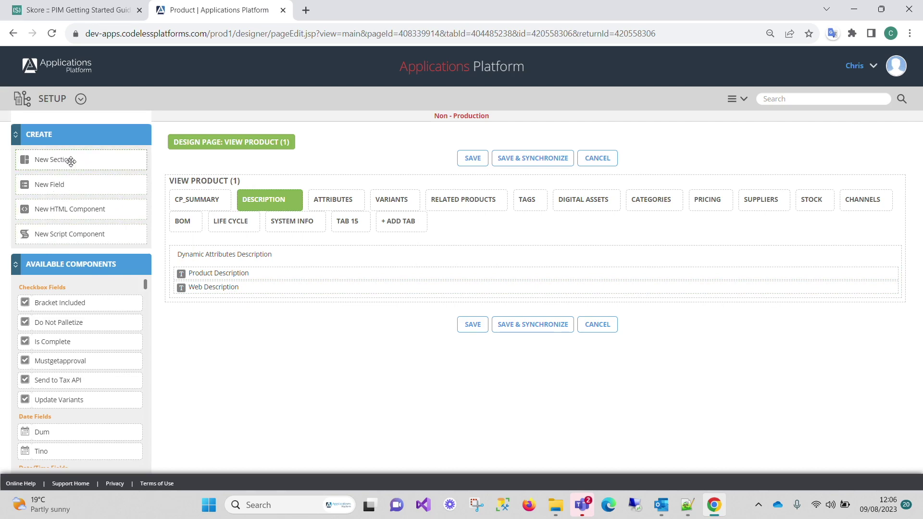
left_click_drag(86, 160, 249, 251)
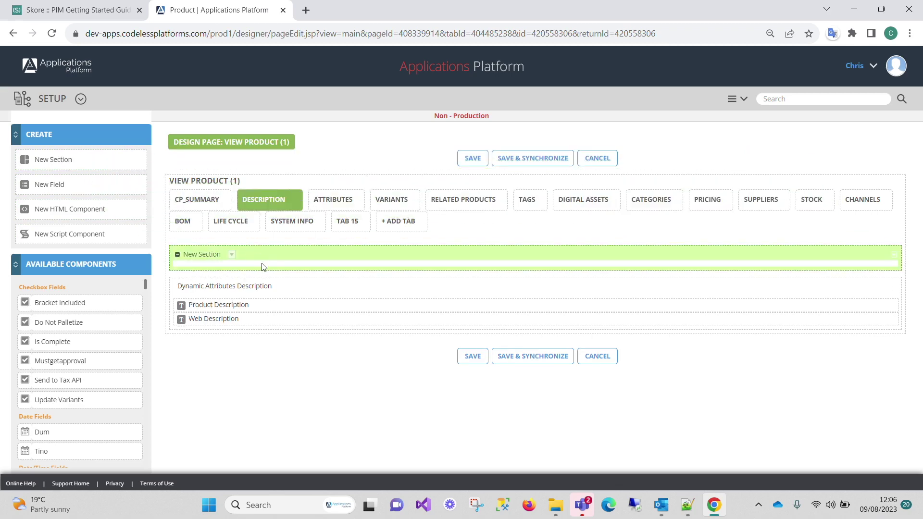
Set the new section's title to "Test Section".
left_click(232, 255)
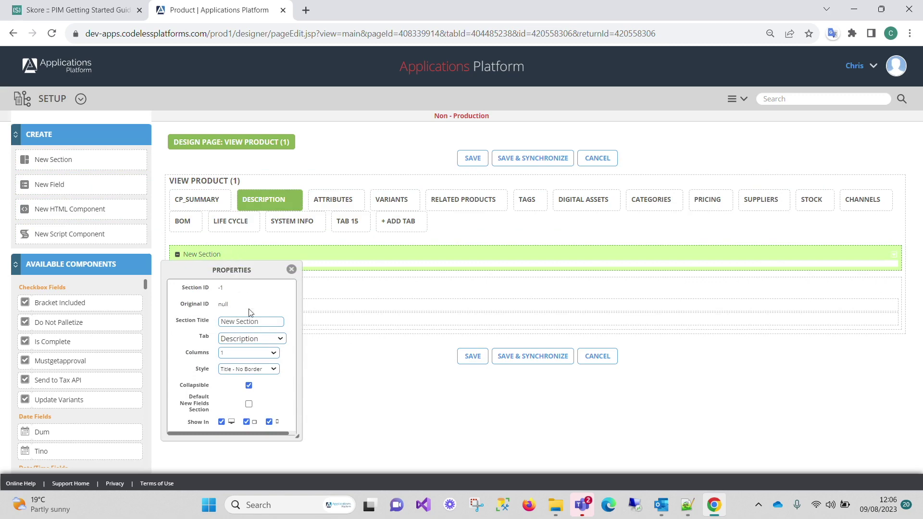
left_click(258, 322)
left_click_drag(258, 322, 149, 314)
type("Test")
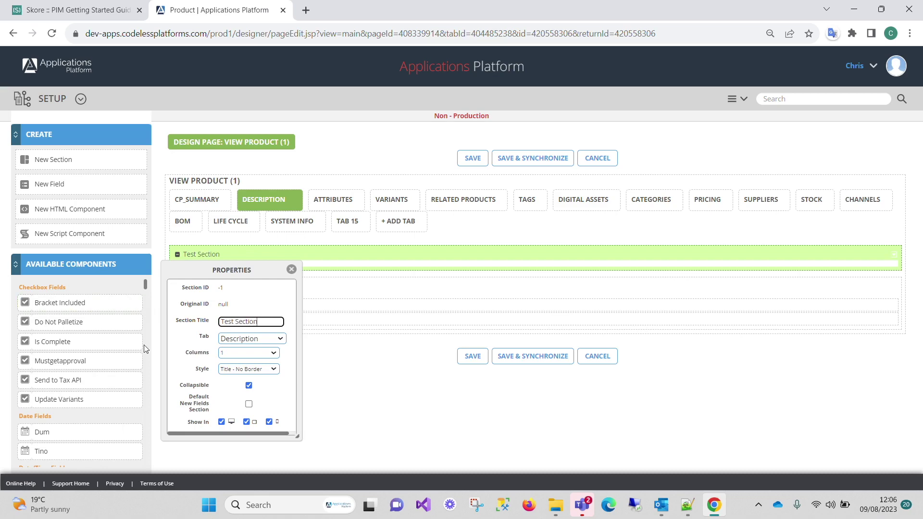
Set Test Section to 2 columns, keeping it on the Description tab with the Title - No Border style.
left_click(280, 339)
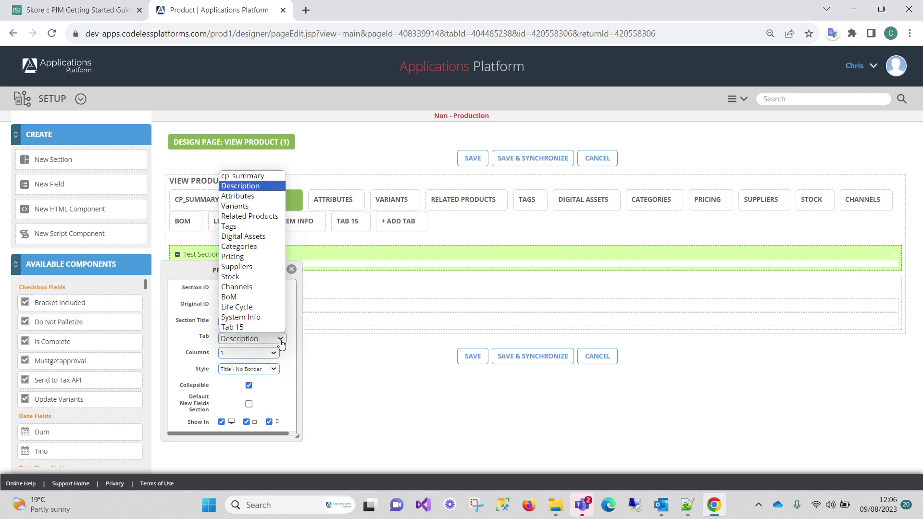
left_click(281, 341)
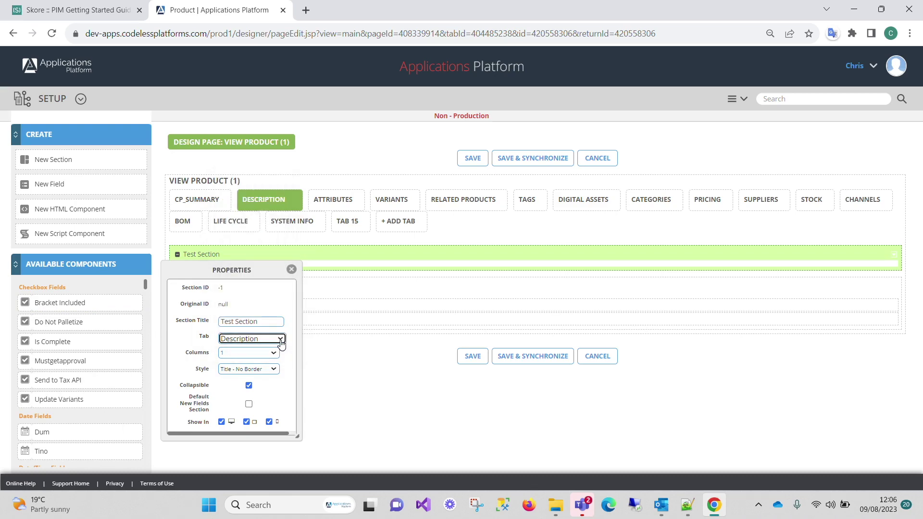
left_click(275, 354)
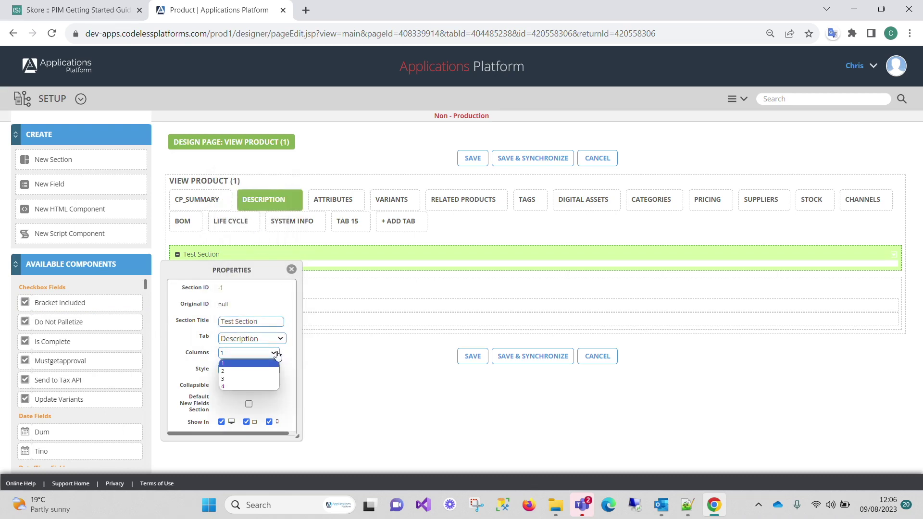
left_click(228, 368)
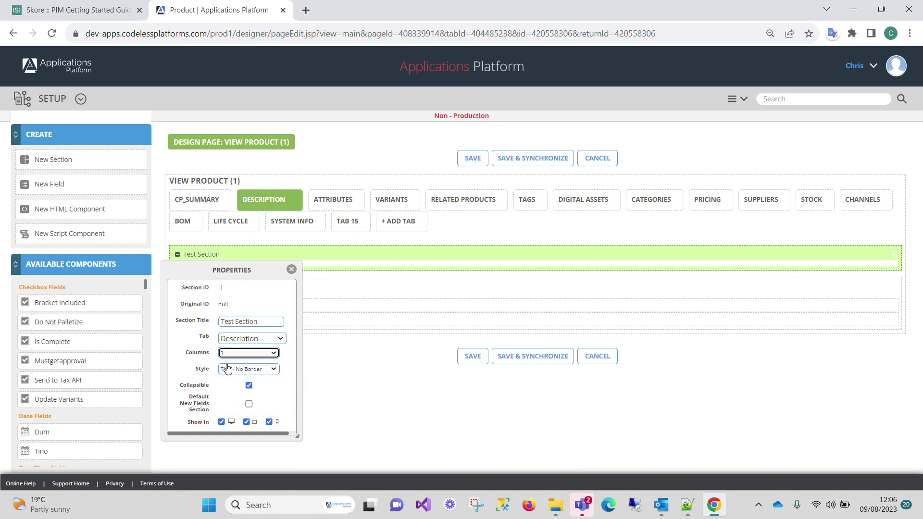
left_click(277, 356)
left_click(258, 377)
left_click(273, 371)
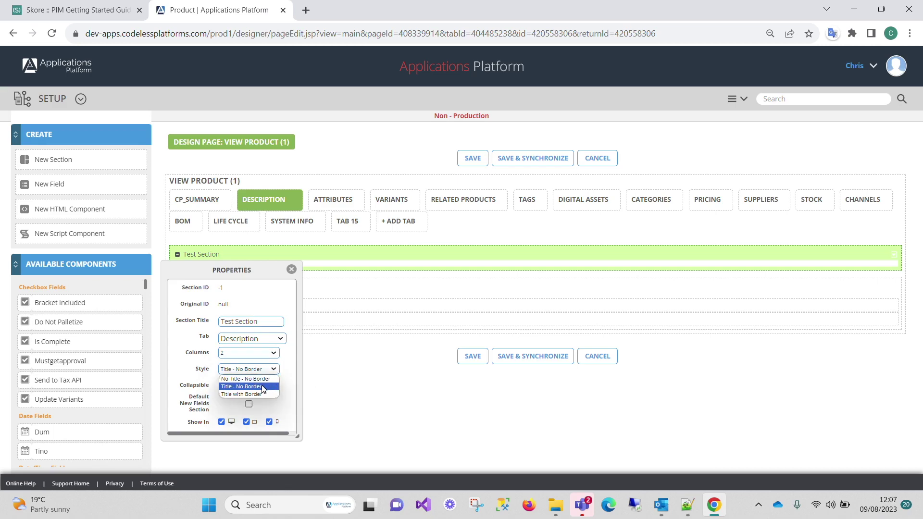
left_click(358, 379)
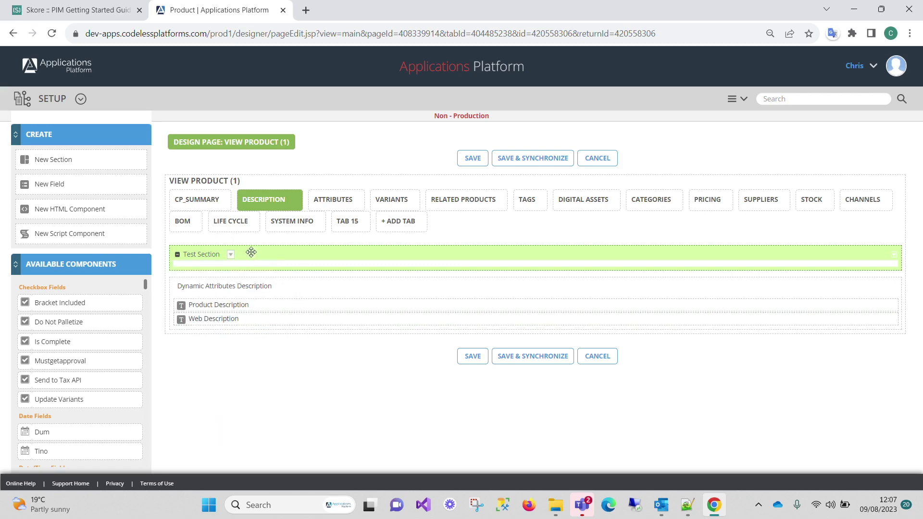
Review the properties of Test Section, including its collapsible, default new fields and device display options.
left_click(231, 256)
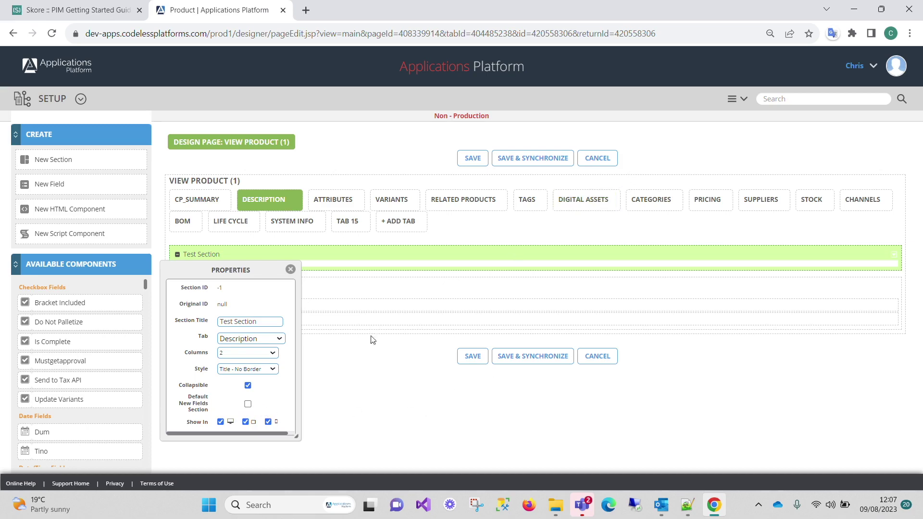
left_click(408, 37)
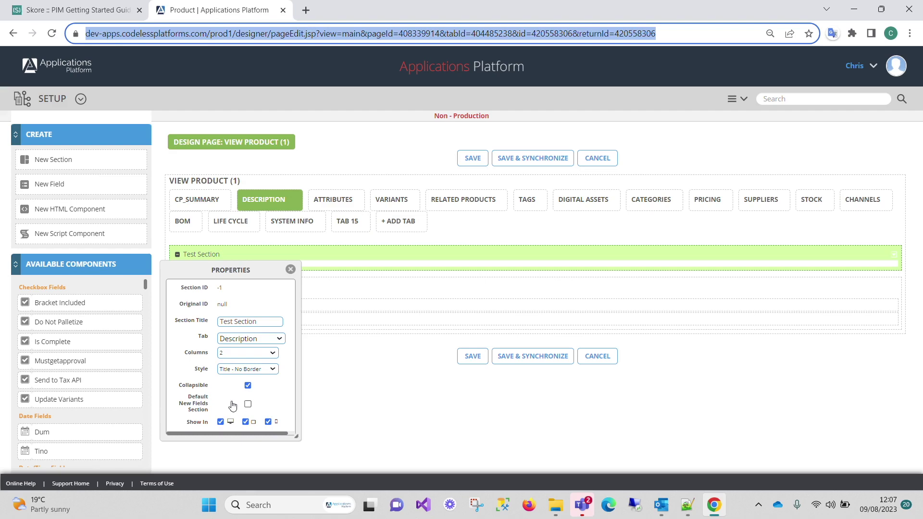
left_click(420, 410)
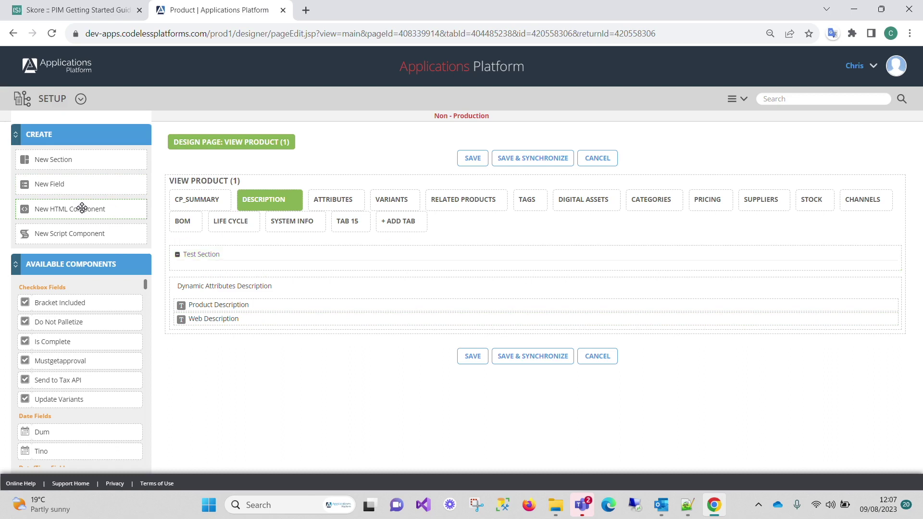
Try adding an HTML component to Test Section and permanently delete it again.
left_click_drag(81, 207, 251, 276)
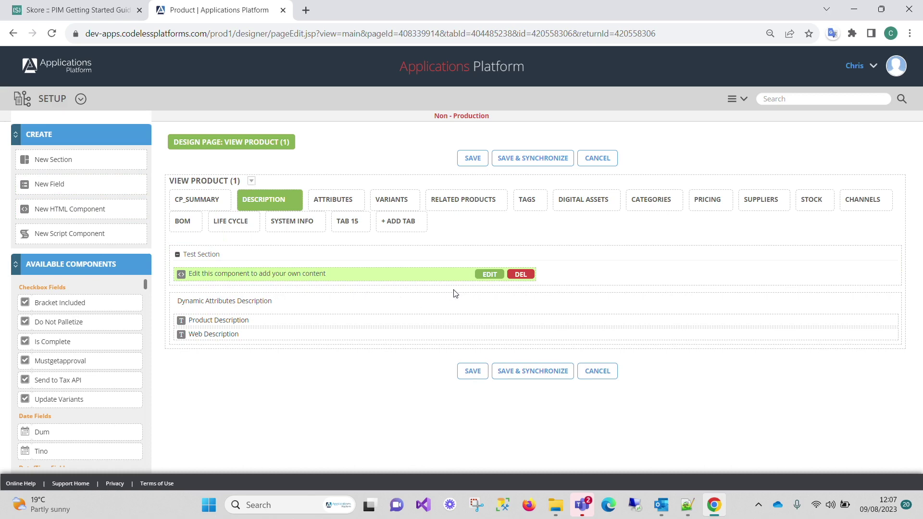
left_click_drag(431, 270, 216, 301)
left_click(521, 275)
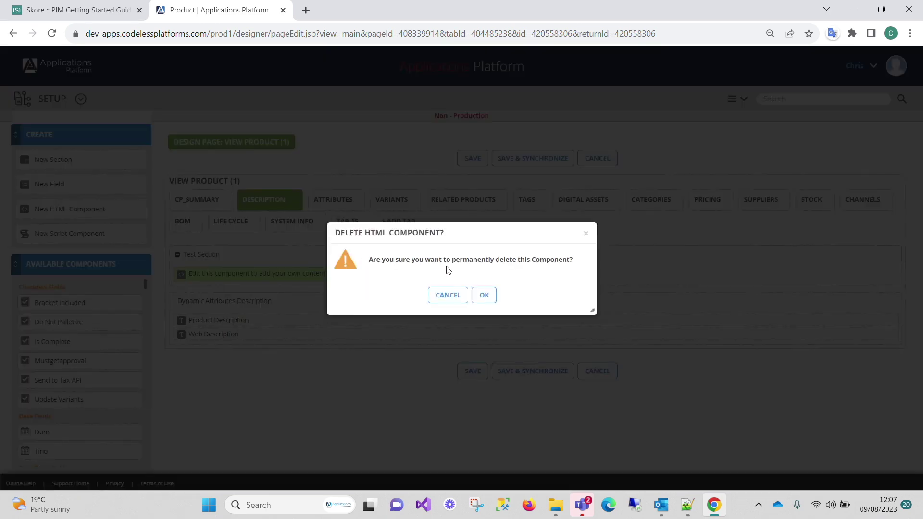
left_click(483, 295)
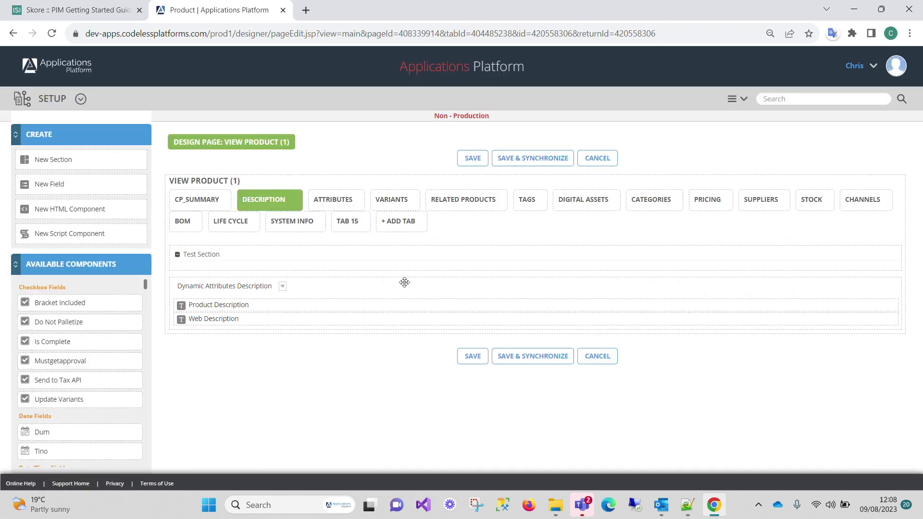
left_click(894, 256)
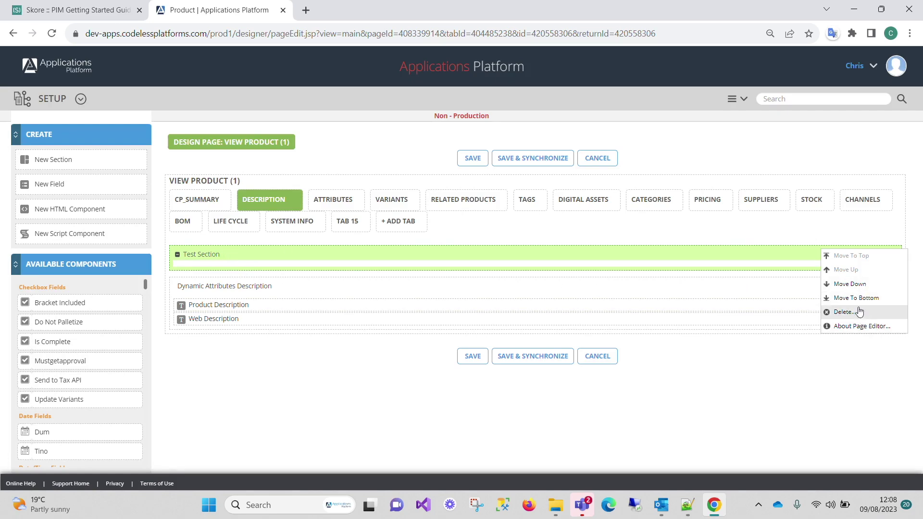
left_click(787, 390)
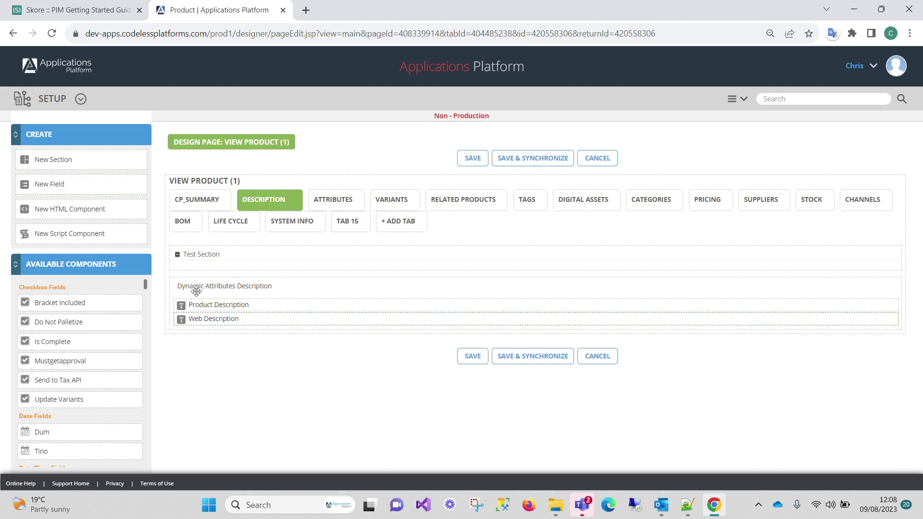
Create a new field inside Test Section with the field type Date.
left_click_drag(86, 187, 250, 276)
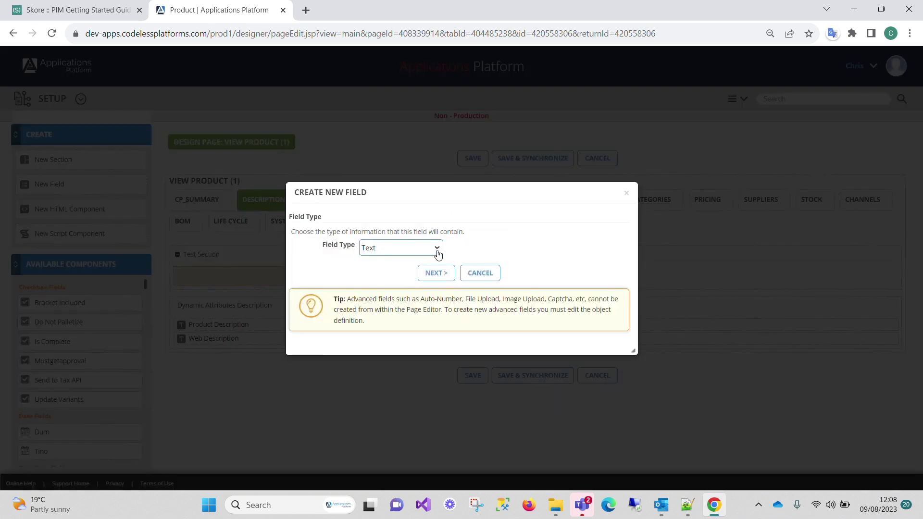
left_click(437, 250)
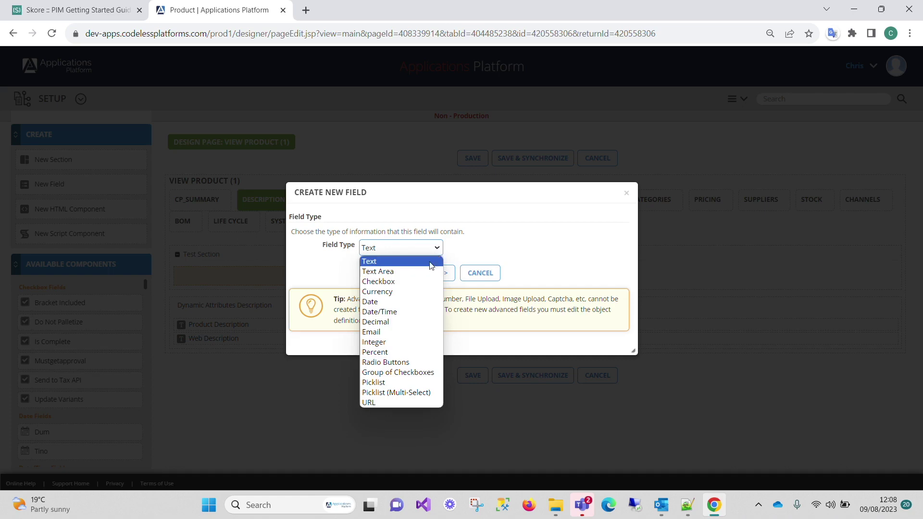
left_click(409, 306)
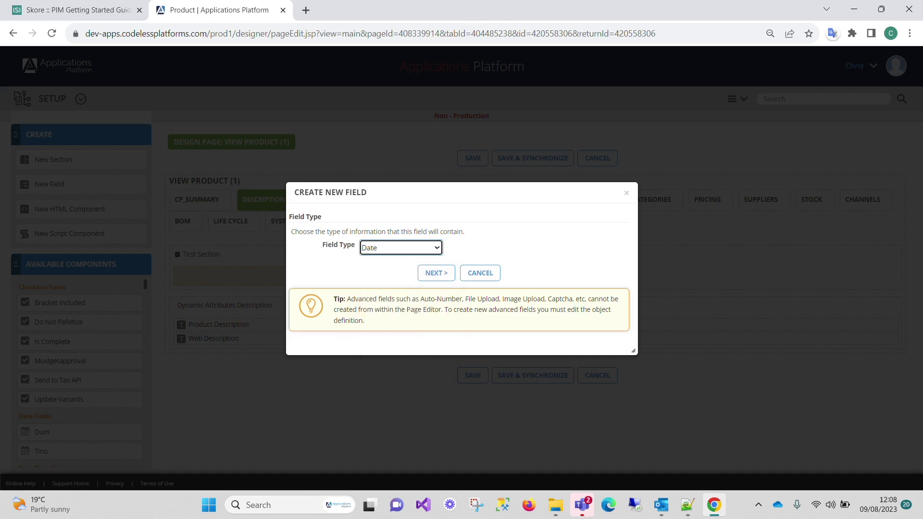
left_click(445, 274)
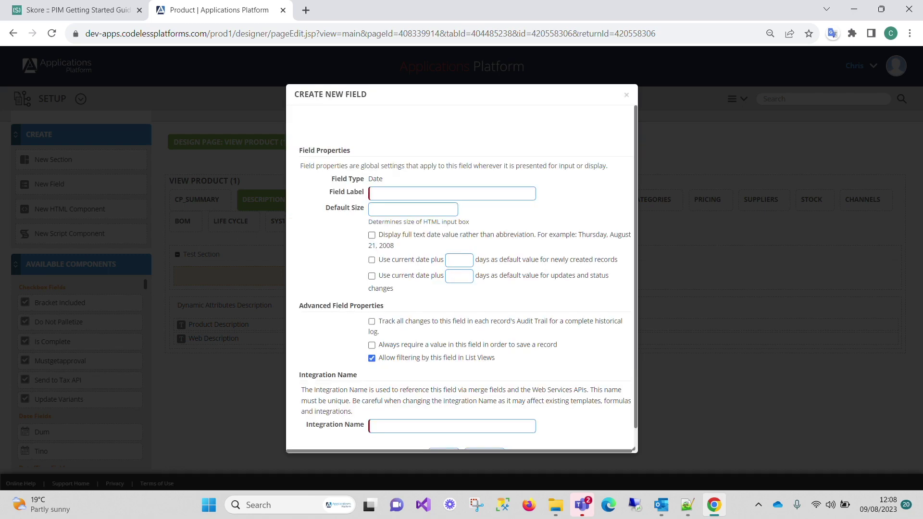
Label the new date field "Date Test for BOM" and let its integration name fill in from the label.
left_click(432, 194)
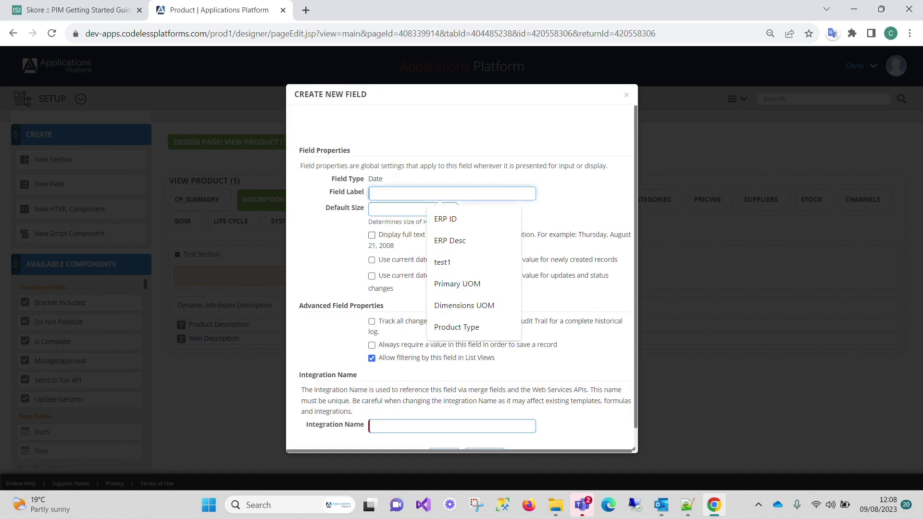
type("Date T")
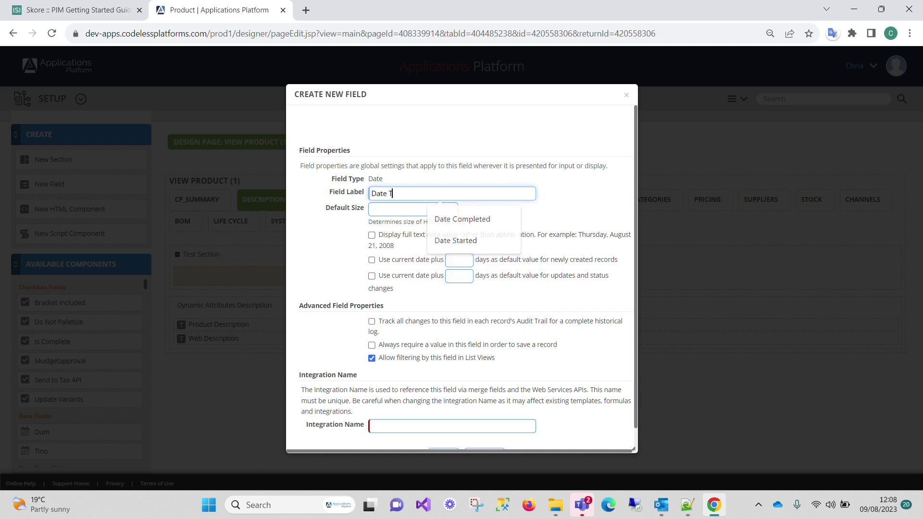
type("est for BOM")
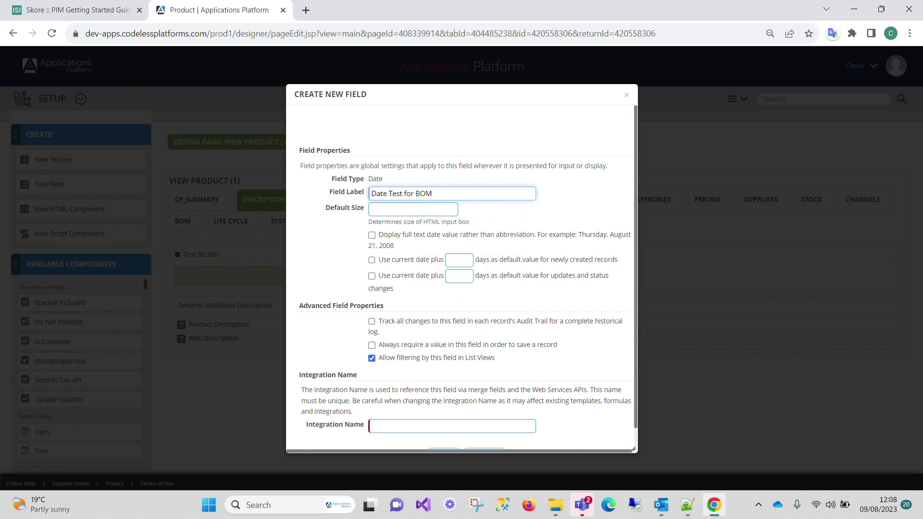
key("Tab")
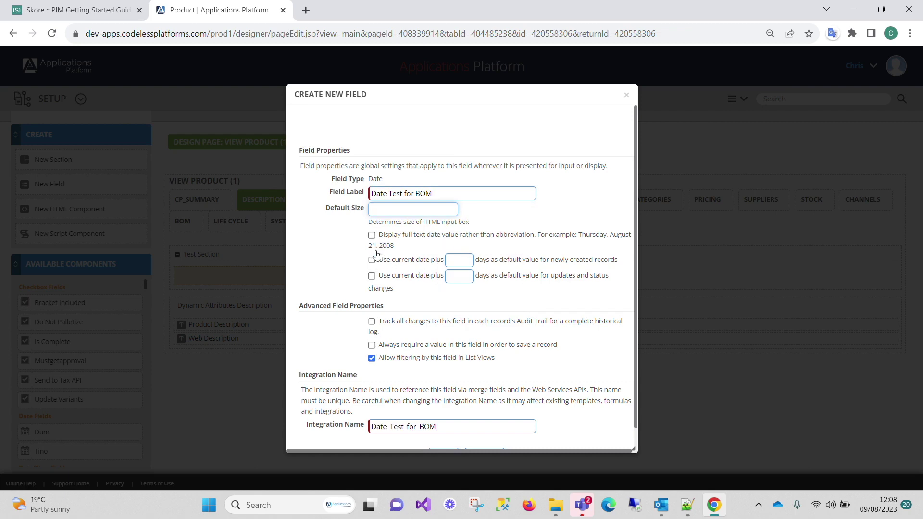
Turn on audit trail tracking for the new date field, set its integration name to dateBOM and save the field.
left_click(372, 323)
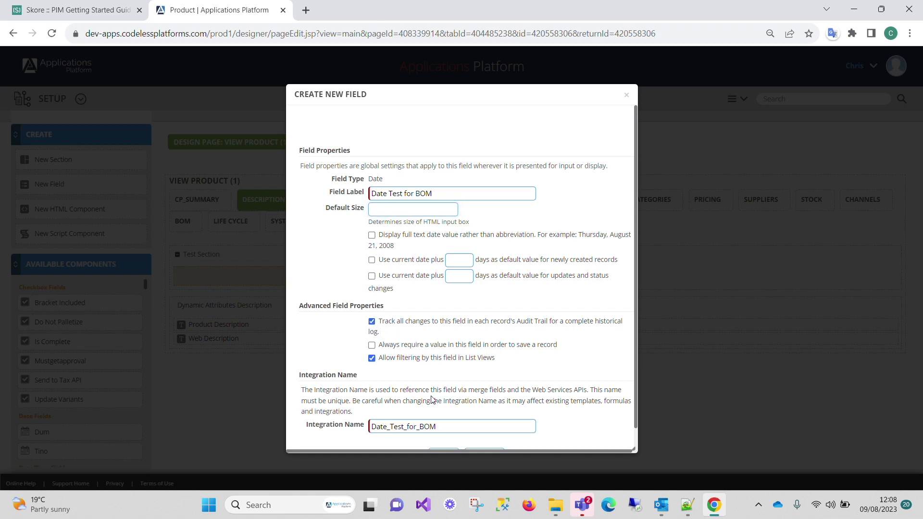
left_click_drag(419, 426, 369, 426)
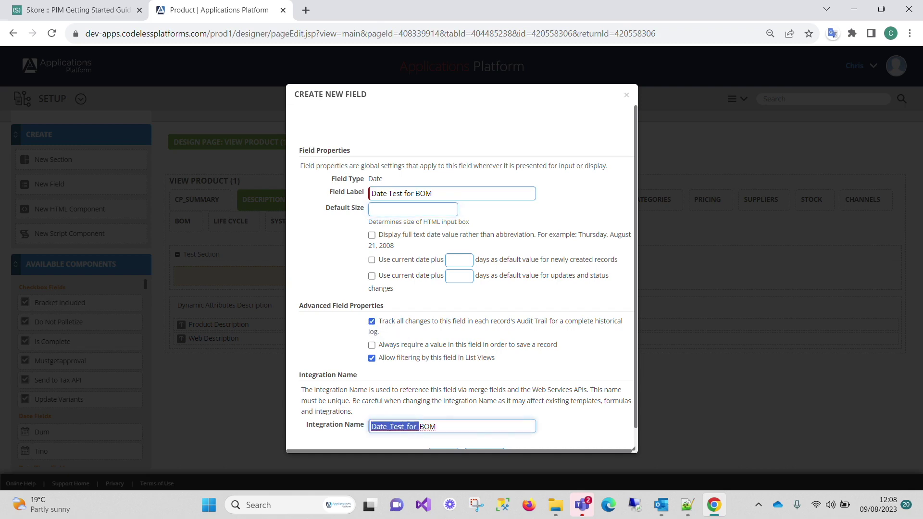
type("data")
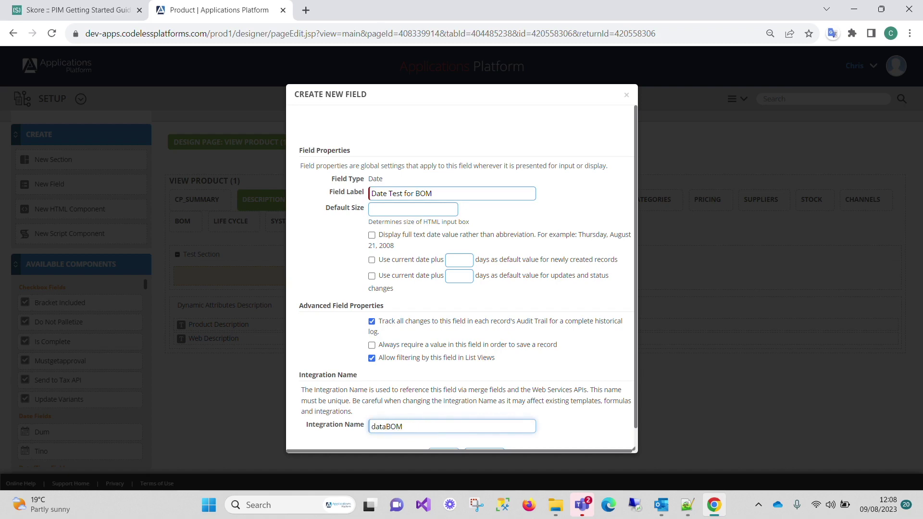
key("BackSpace")
type("e")
scroll(435, 327, "down", 1)
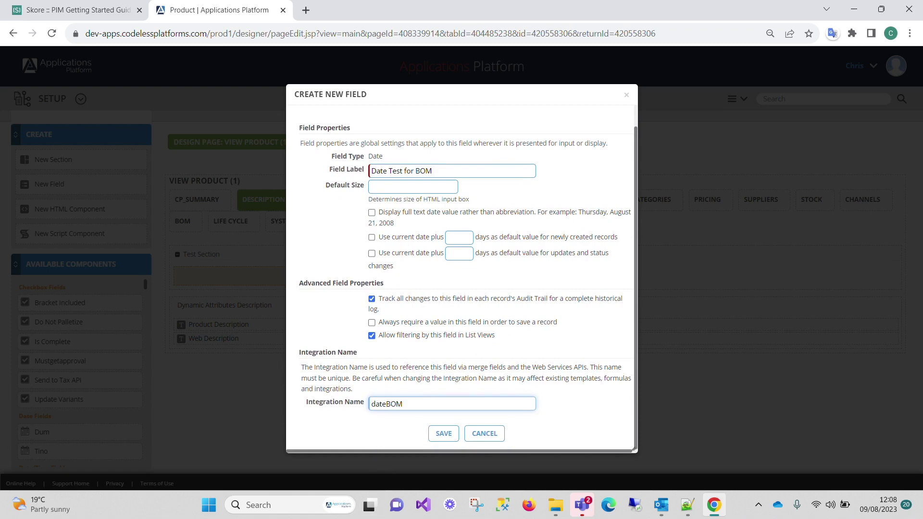
key("ctrl+a")
left_click(403, 404)
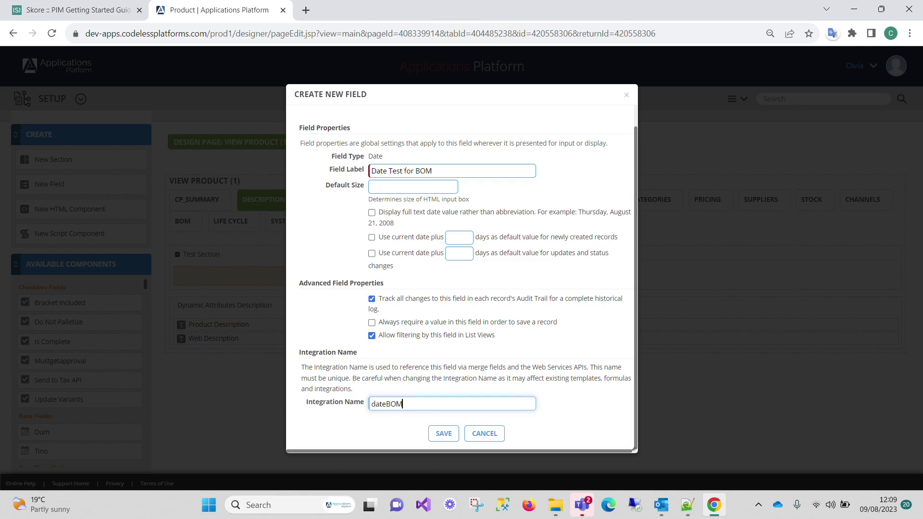
left_click(444, 434)
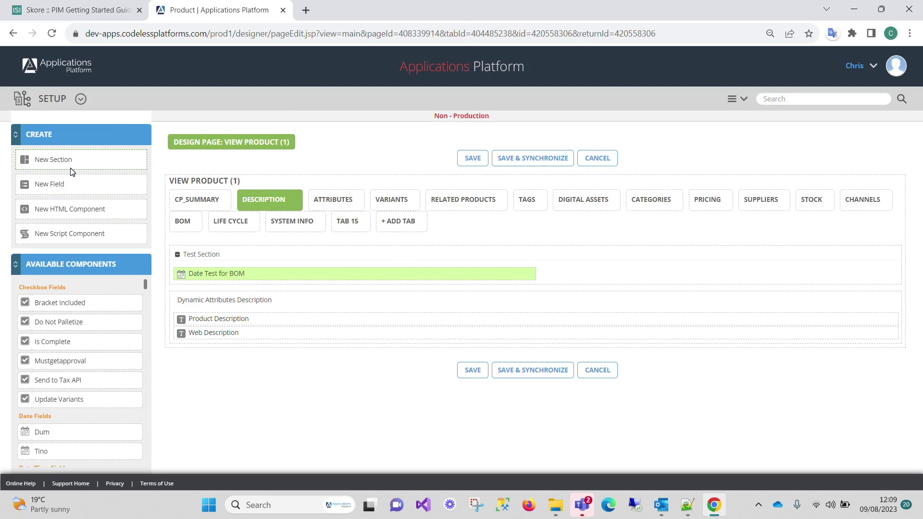
Create a new Text field in Test Section beside Date Test for BOM and label it "Text field for BOM".
left_click_drag(70, 182, 636, 289)
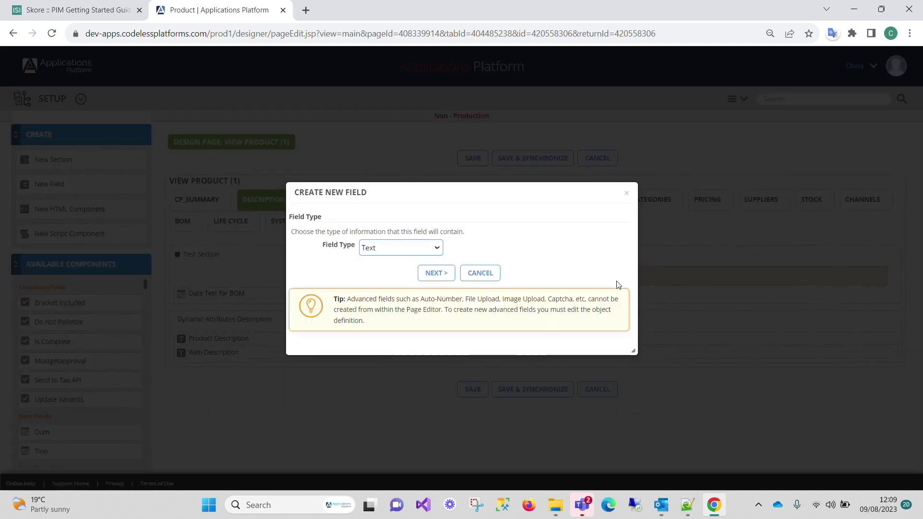
left_click(448, 274)
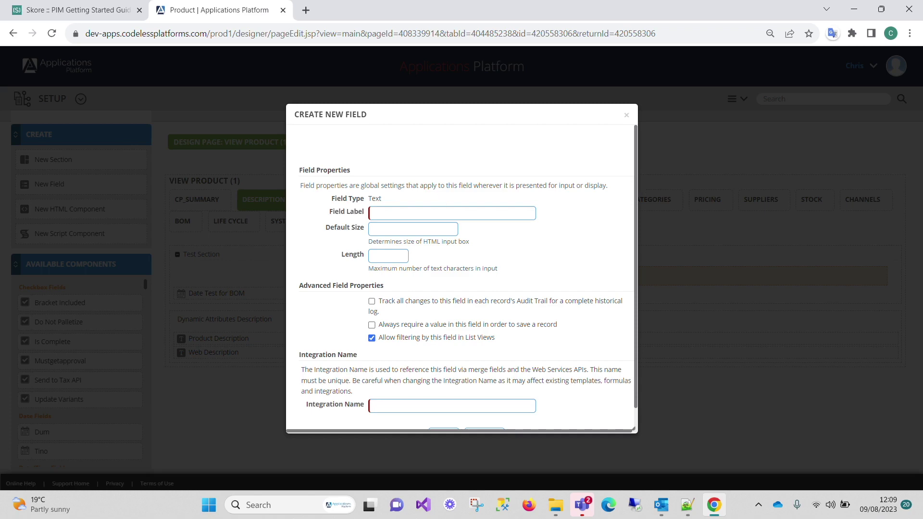
left_click(512, 212)
type("Text")
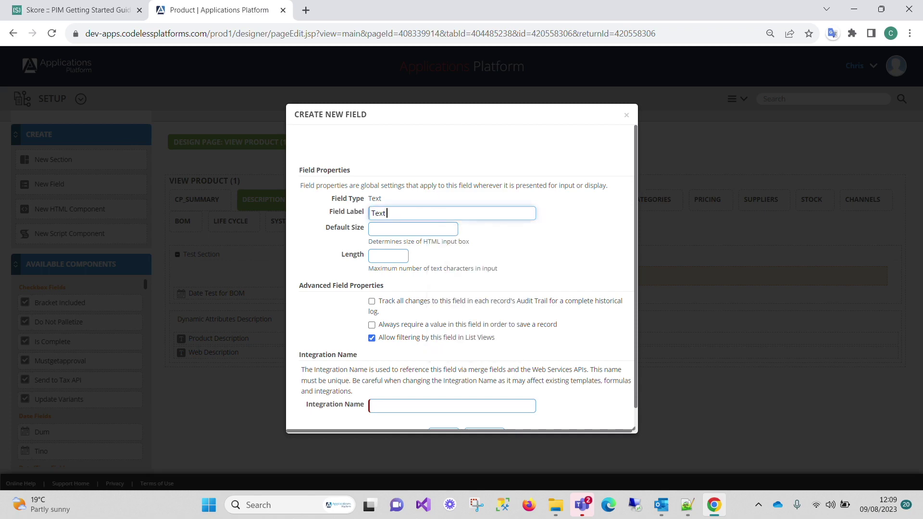
type(" field for BOM")
Turn on audit trail tracking for the text field, set its integration name to textBOM, and save the field and the page design.
left_click(372, 301)
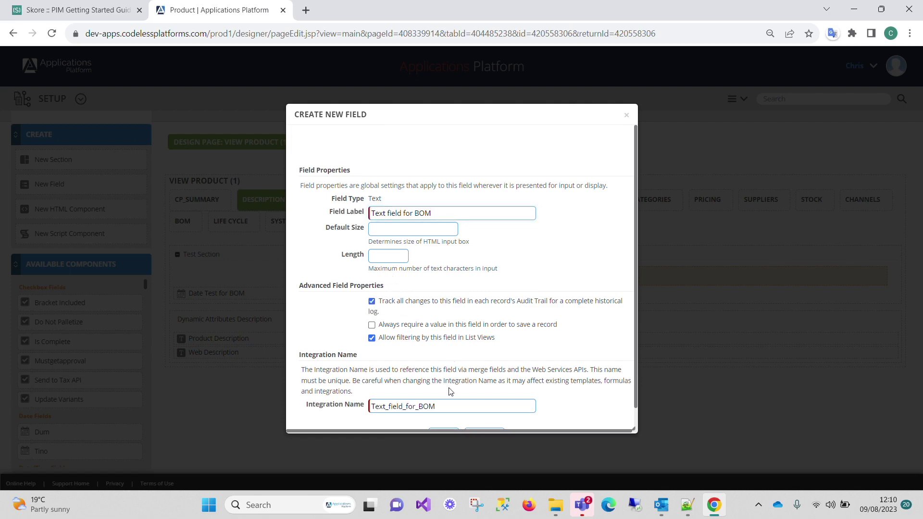
left_click_drag(419, 407, 370, 407)
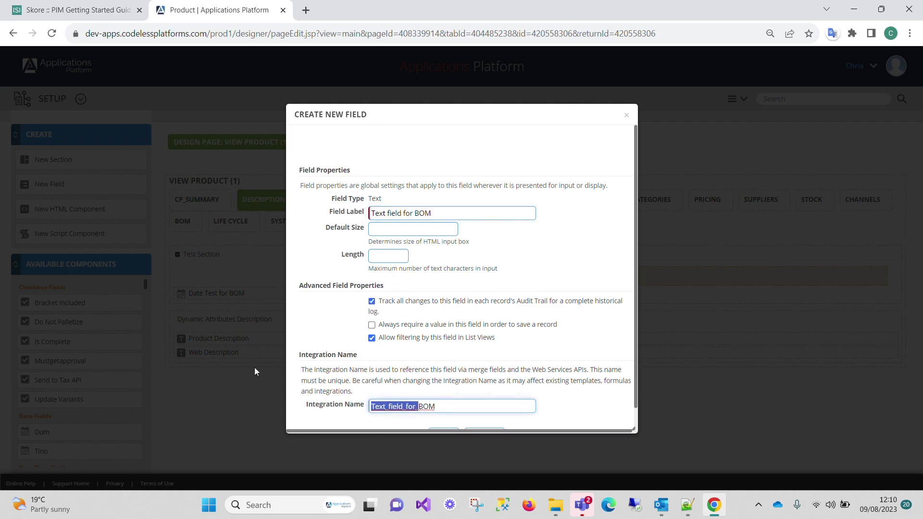
type("text")
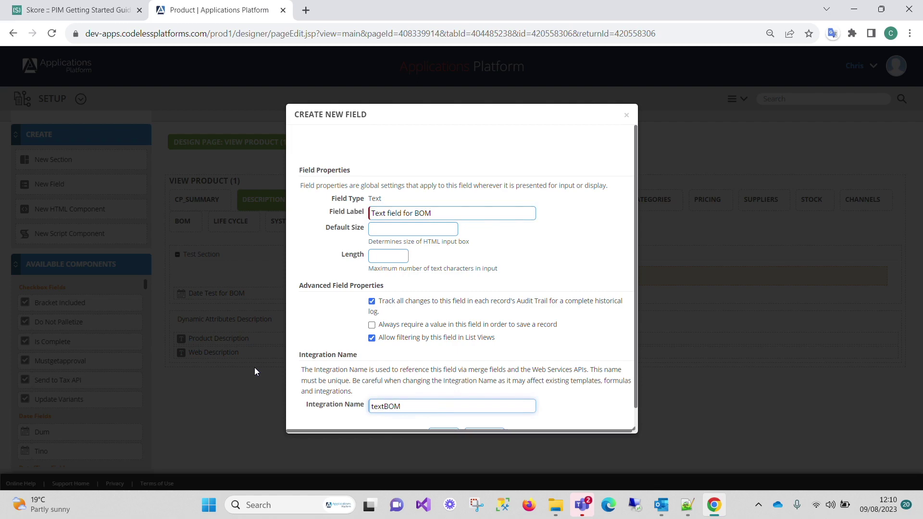
scroll(450, 414, "down", 1)
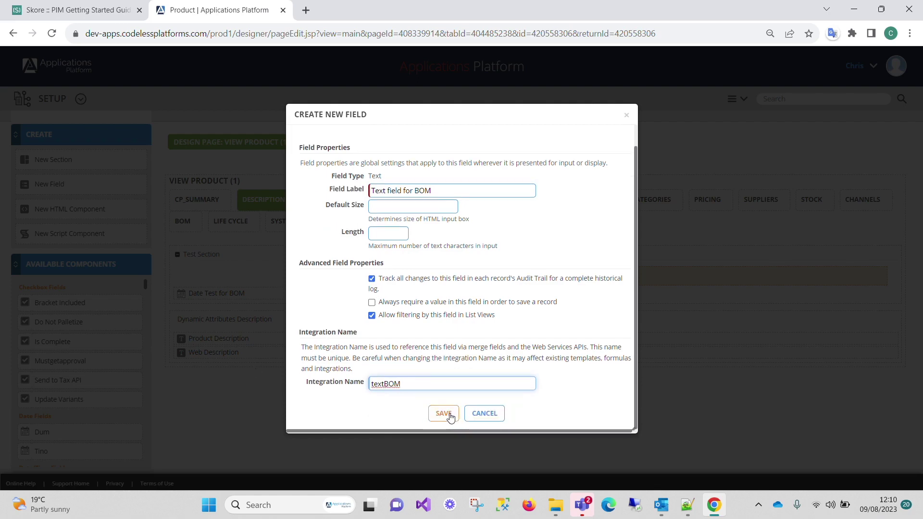
left_click(443, 413)
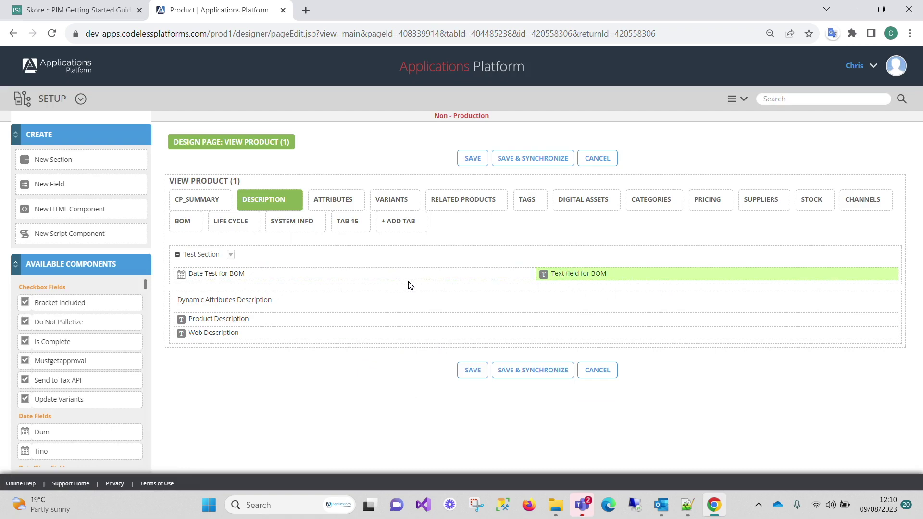
left_click(477, 374)
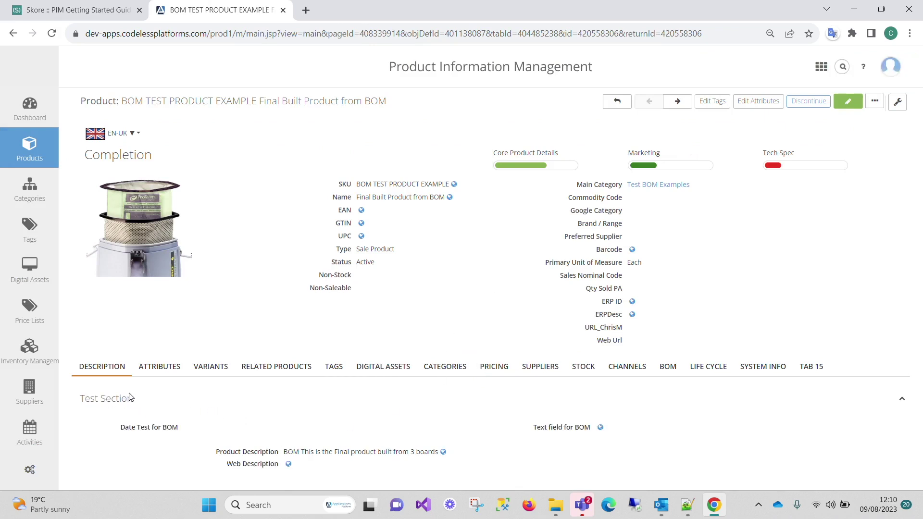
Set the product's Date Test for BOM to 09/08/2023 and save it, dismissing the error notice.
left_click(192, 430)
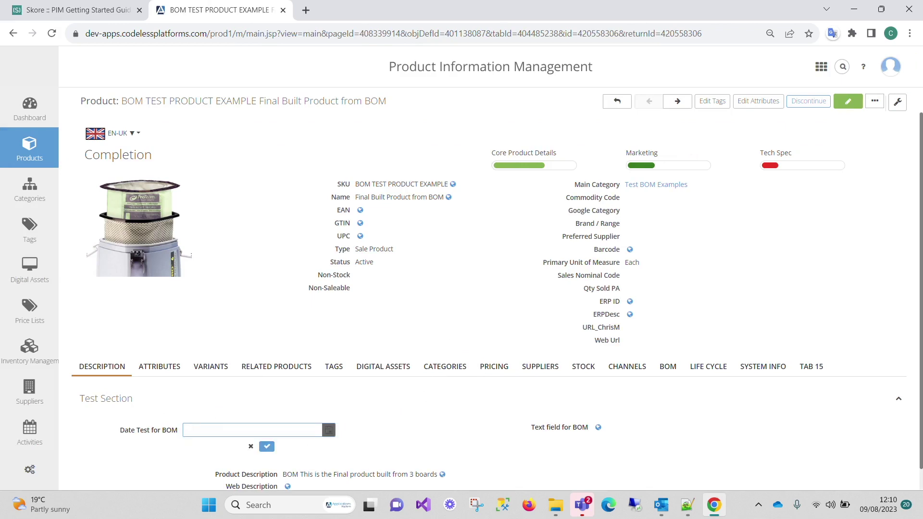
left_click(328, 430)
left_click(224, 334)
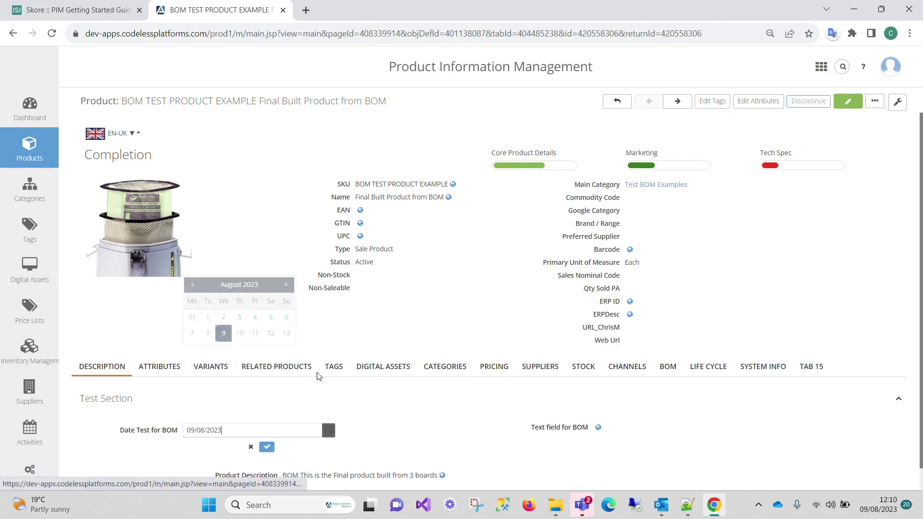
left_click(268, 447)
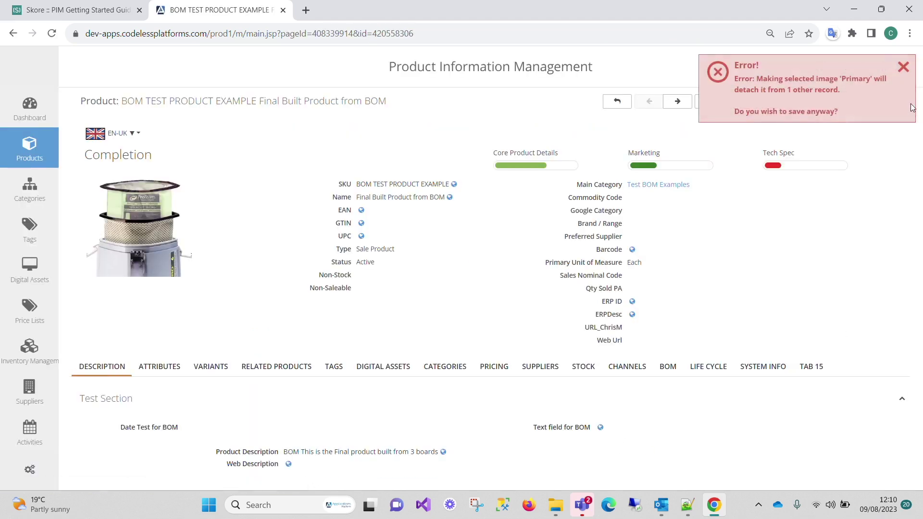
left_click(904, 67)
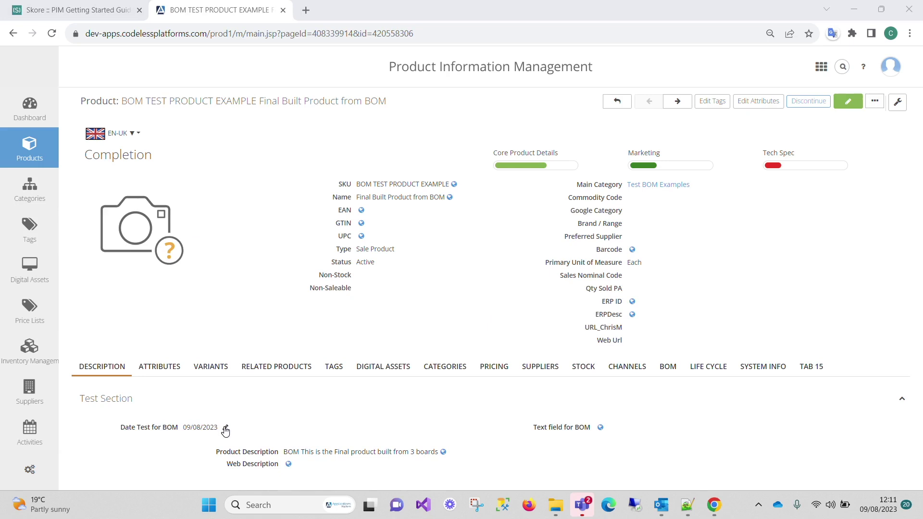
Enter "this is a text fields added to the page" as the EN-UK localisation of Text field for BOM and save the changes.
left_click(601, 428)
left_click(473, 108)
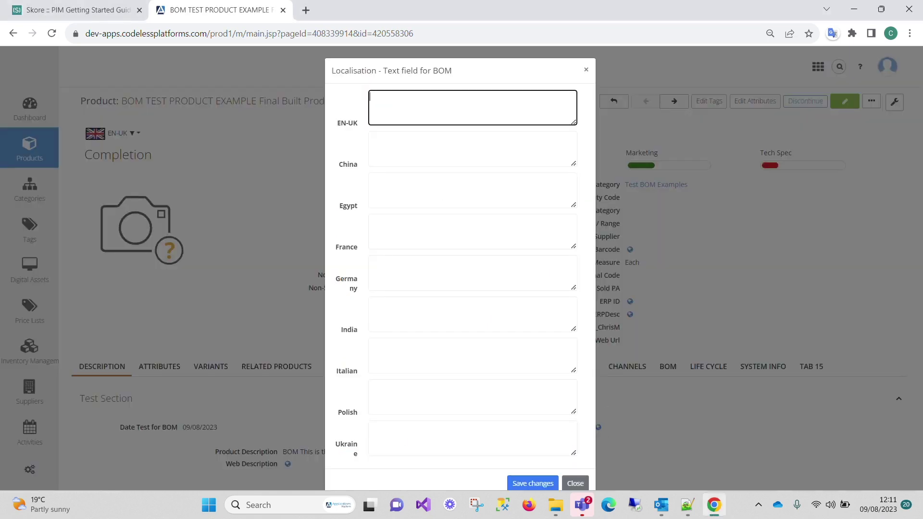
type("this is a text fields added to the p")
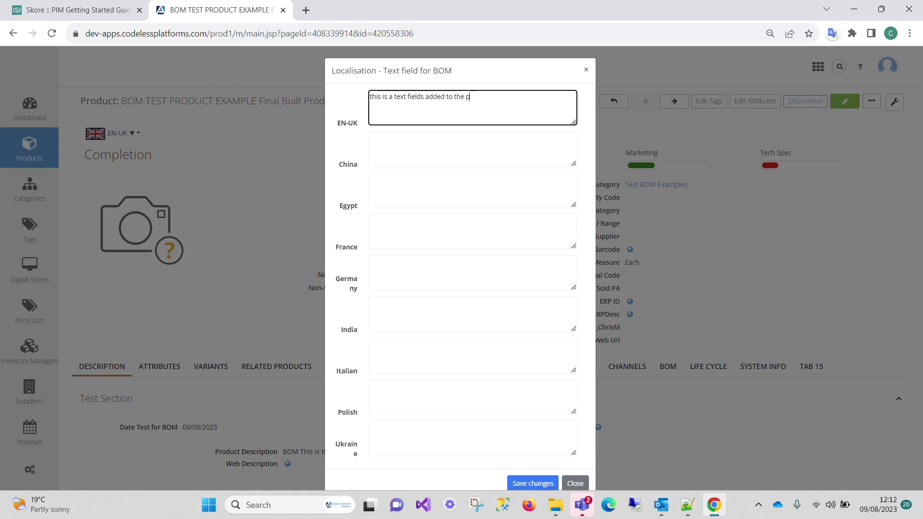
type("age")
left_click(544, 484)
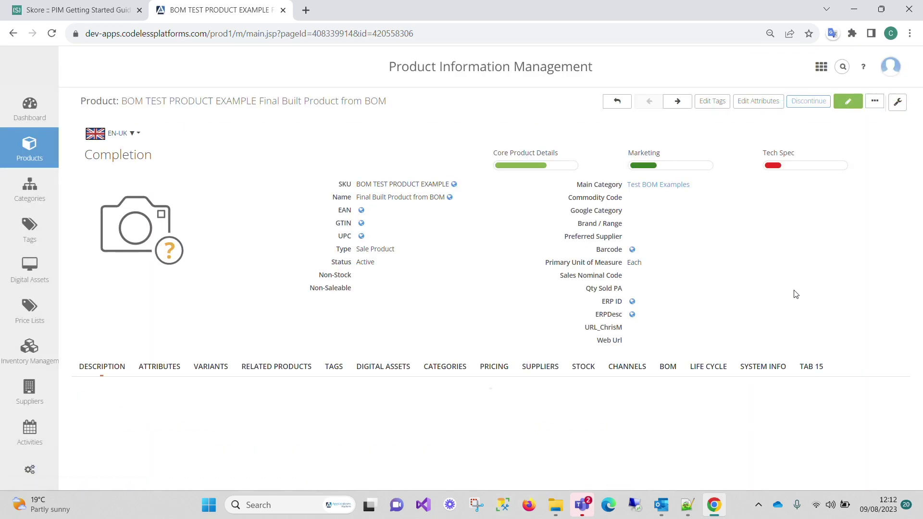